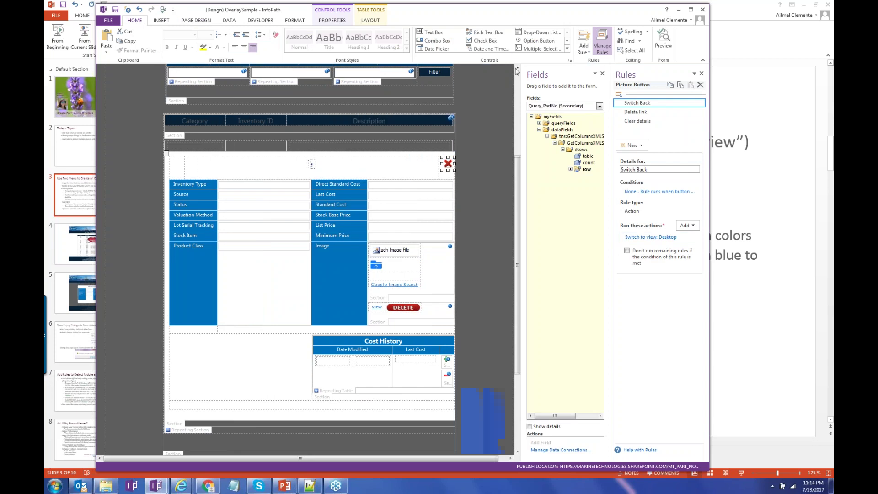
Step: Change the text box under Category in the filter section to a Calculated Value control
{"action": "scroll", "coordinate": [517, 70], "scroll_direction": "up", "scroll_amount": 2}
{"action": "scroll", "coordinate": [517, 70], "scroll_direction": "up", "scroll_amount": 2}
{"action": "left_click", "coordinate": [336, 170]}
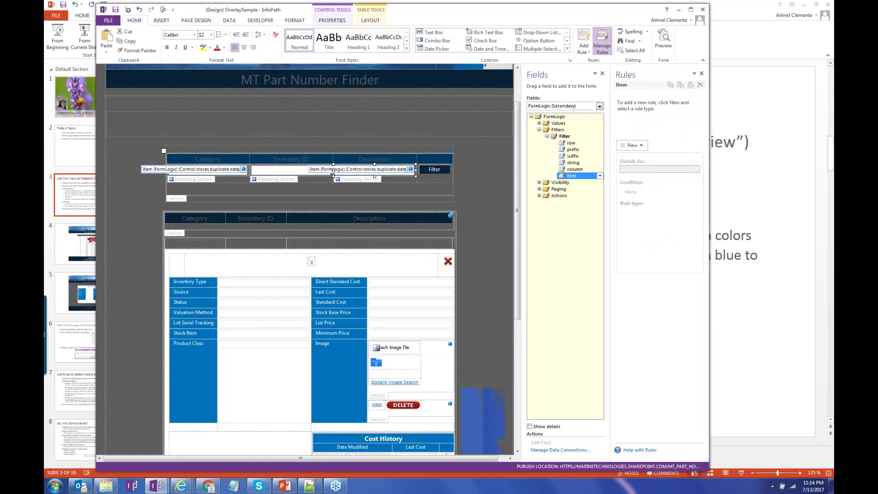
{"action": "left_click", "coordinate": [167, 170]}
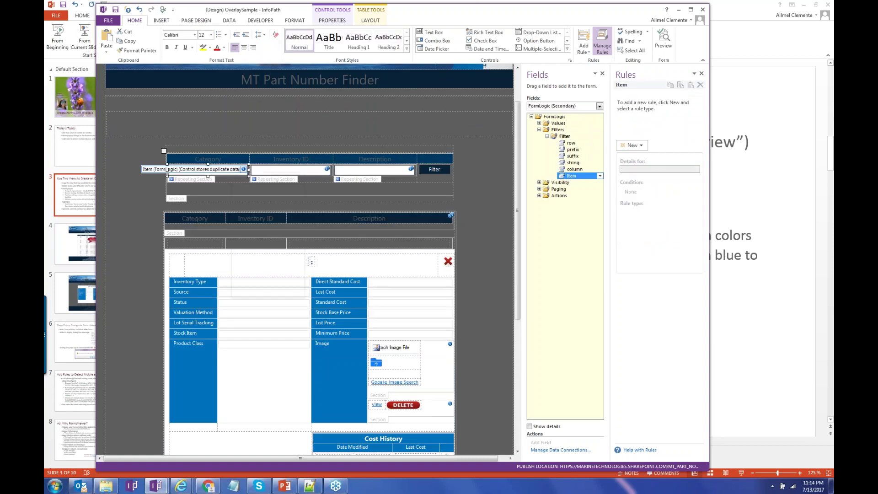
{"action": "right_click", "coordinate": [232, 171]}
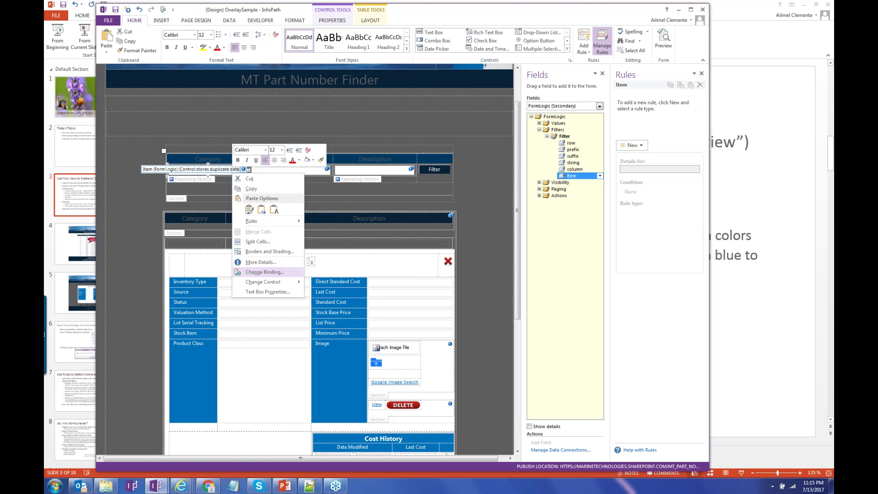
{"action": "mouse_move", "coordinate": [281, 285]}
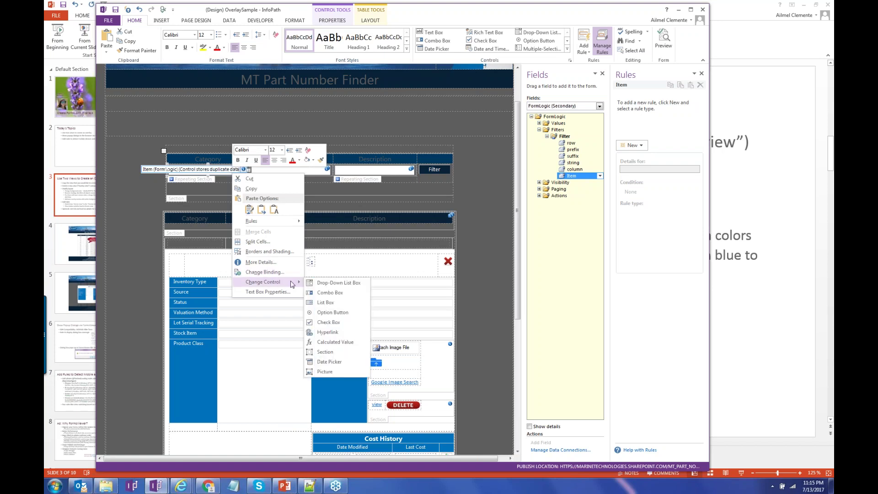
{"action": "left_click", "coordinate": [335, 342]}
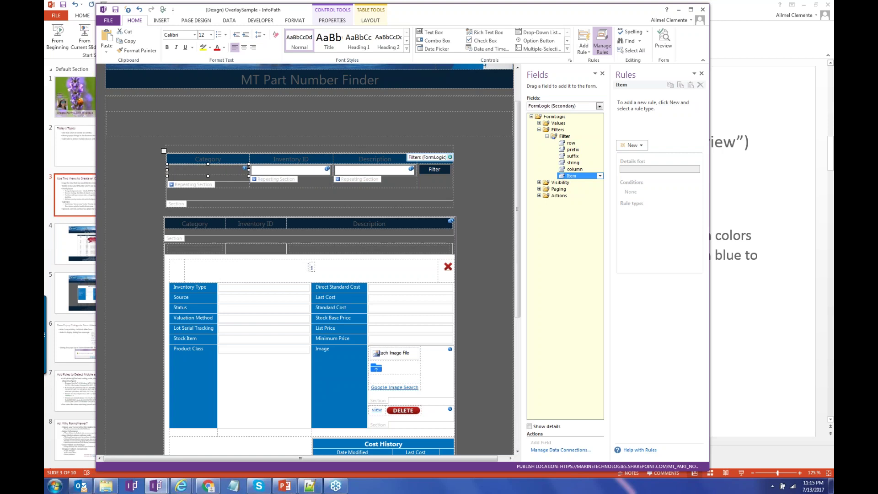
Step: Change the filter text box under Inventory ID to a Calculated Value control
{"action": "left_click", "coordinate": [428, 169]}
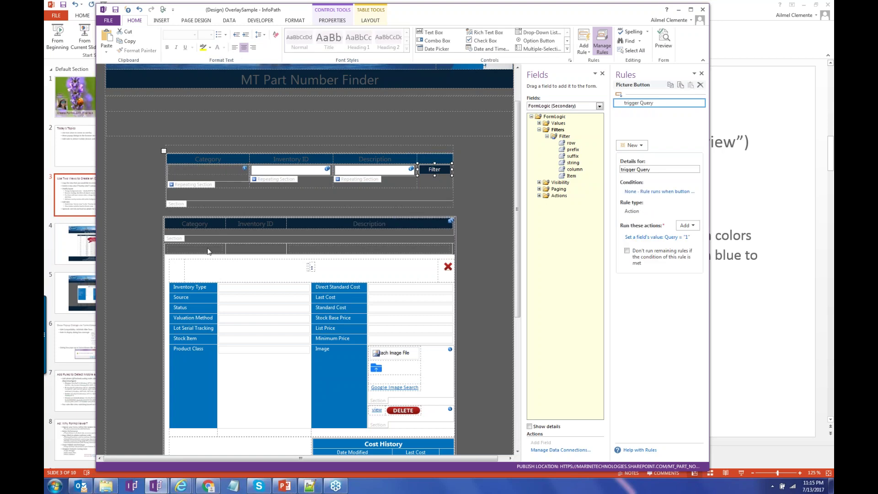
{"action": "left_click", "coordinate": [302, 170]}
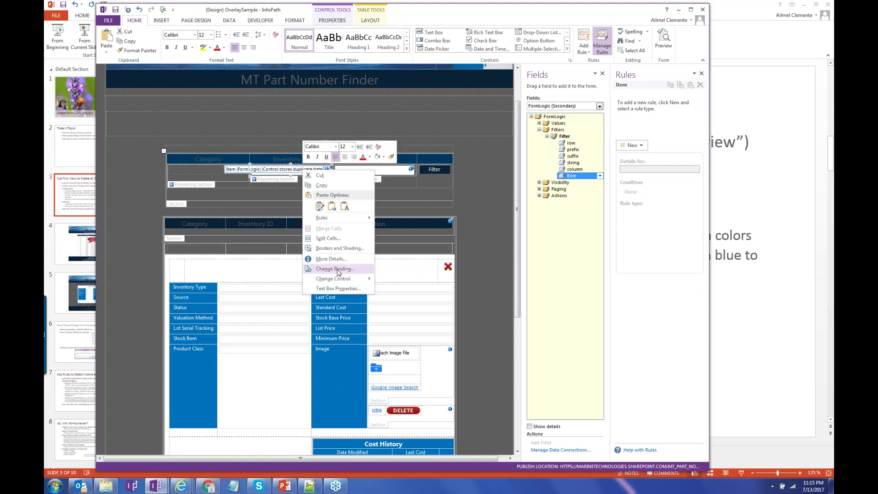
{"action": "right_click", "coordinate": [303, 170]}
{"action": "mouse_move", "coordinate": [338, 280]}
{"action": "left_click", "coordinate": [402, 341]}
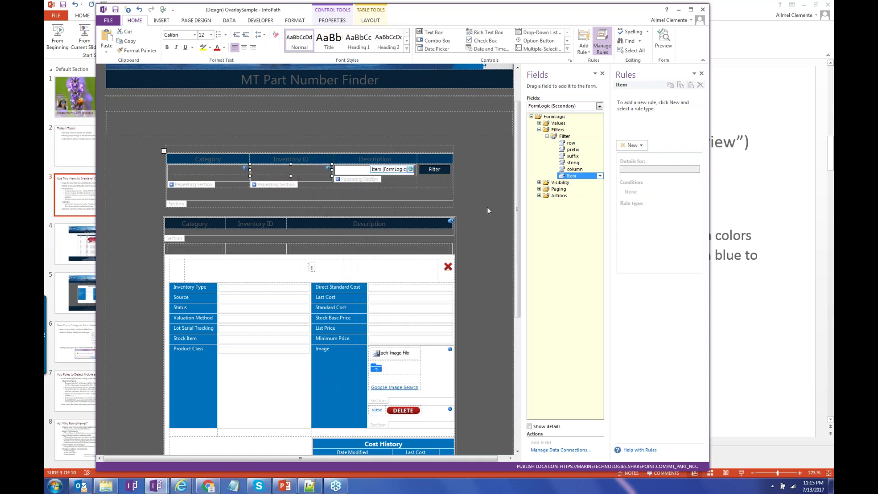
Step: Convert the Description filter text box into a Calculated Value control
{"action": "right_click", "coordinate": [373, 168]}
{"action": "mouse_move", "coordinate": [423, 273]}
{"action": "left_click", "coordinate": [480, 333]}
{"action": "left_click", "coordinate": [396, 264]}
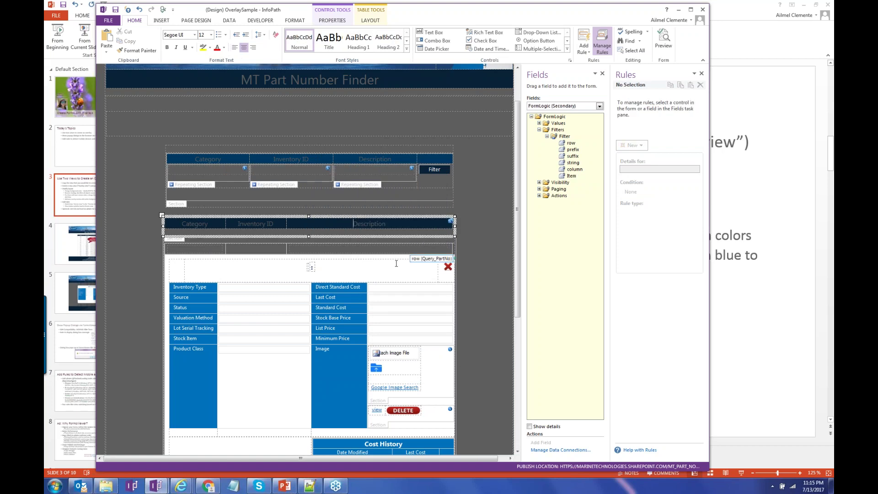
Step: Shade the blank white table row above the footer dark gray to match the overlay background
{"action": "scroll", "coordinate": [129, 390], "scroll_direction": "down", "scroll_amount": 5}
{"action": "left_click", "coordinate": [129, 390]}
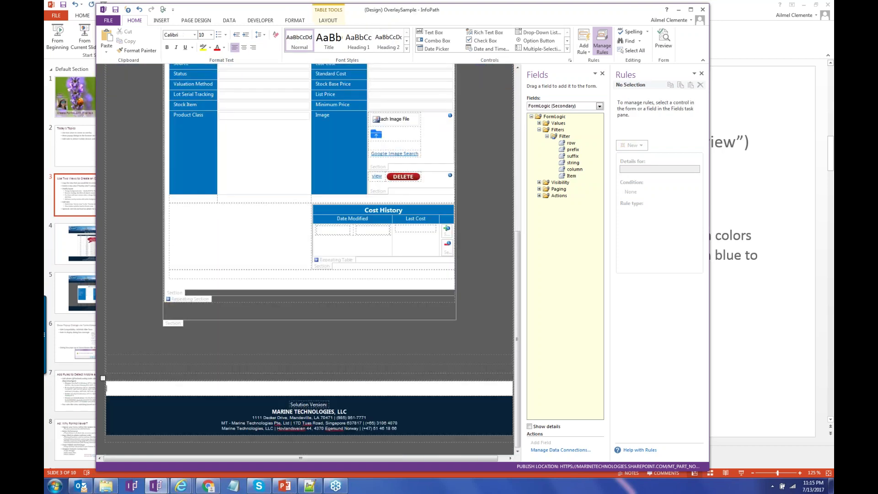
{"action": "left_click", "coordinate": [328, 20]}
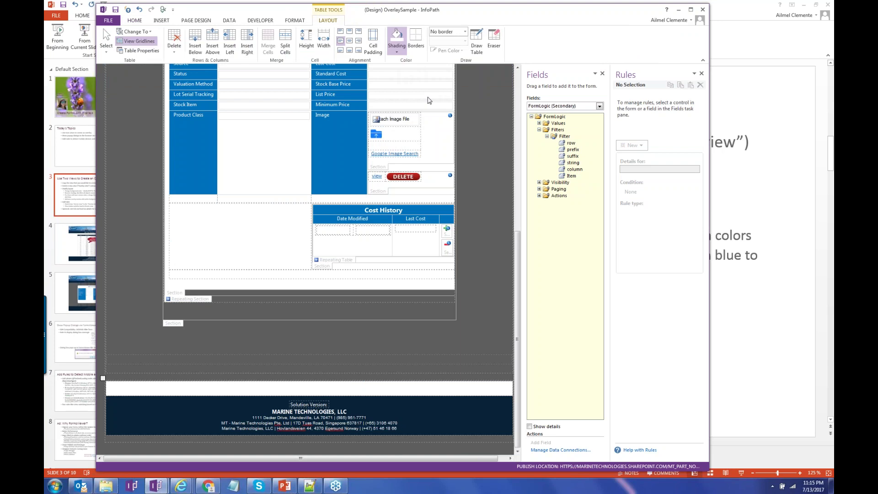
{"action": "left_click", "coordinate": [397, 52]}
{"action": "left_click", "coordinate": [405, 140]}
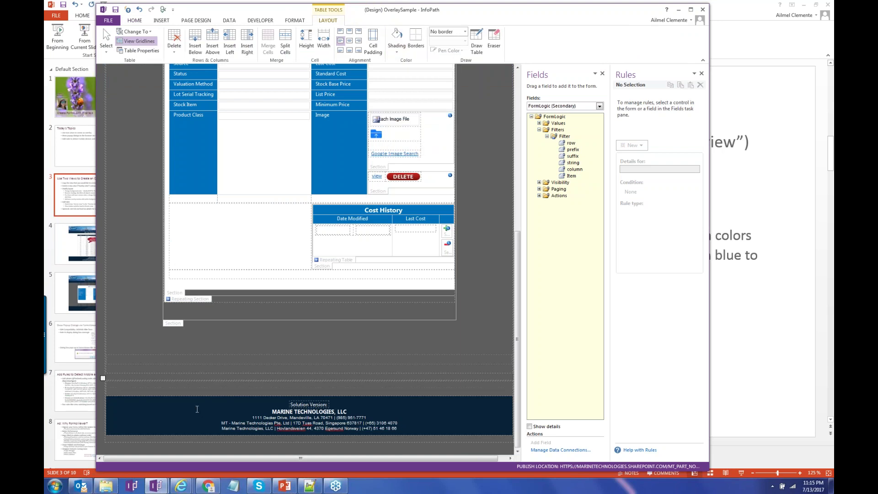
Step: Set the font color of all the footer text, from Solution Version to the last address line, to dark gray
{"action": "left_click", "coordinate": [302, 407]}
{"action": "left_click_drag", "start_coordinate": [408, 430], "coordinate": [290, 404]}
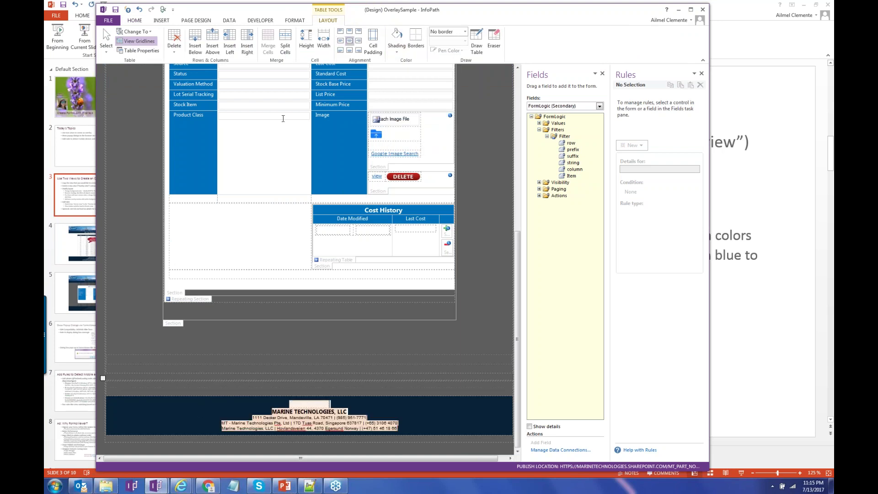
{"action": "left_click", "coordinate": [140, 21]}
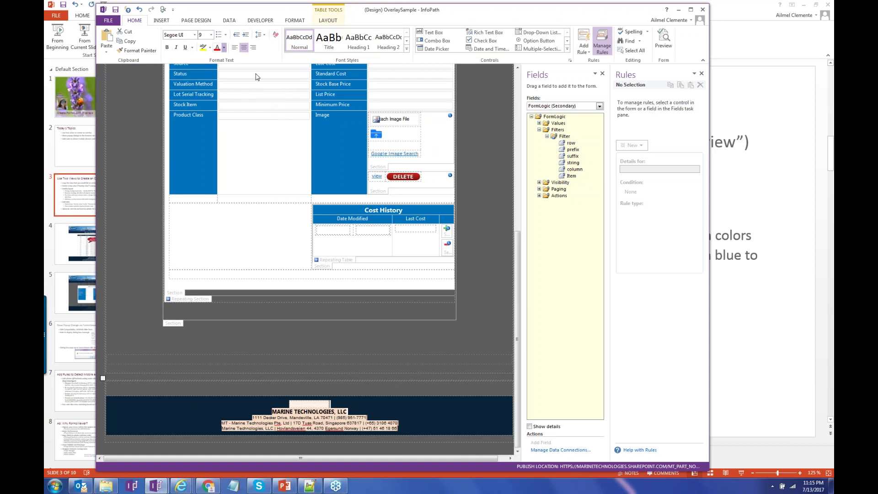
{"action": "left_click", "coordinate": [224, 48]}
{"action": "left_click", "coordinate": [224, 143]}
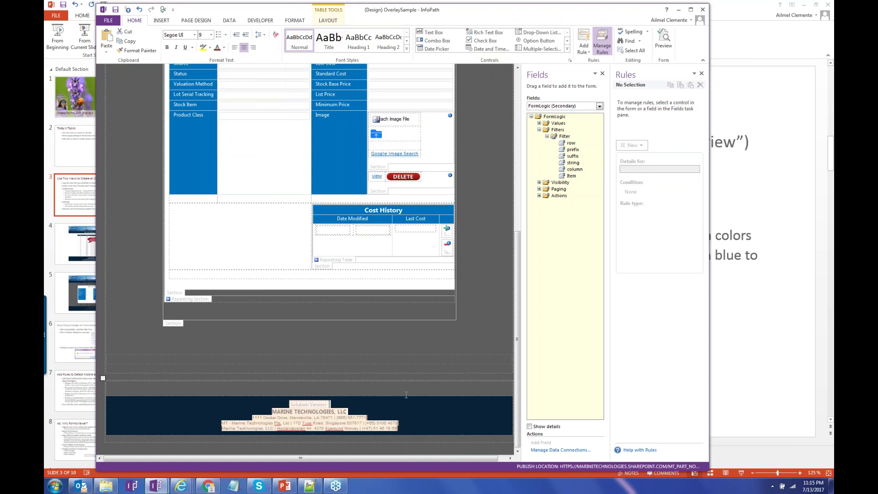
{"action": "left_click", "coordinate": [410, 406]}
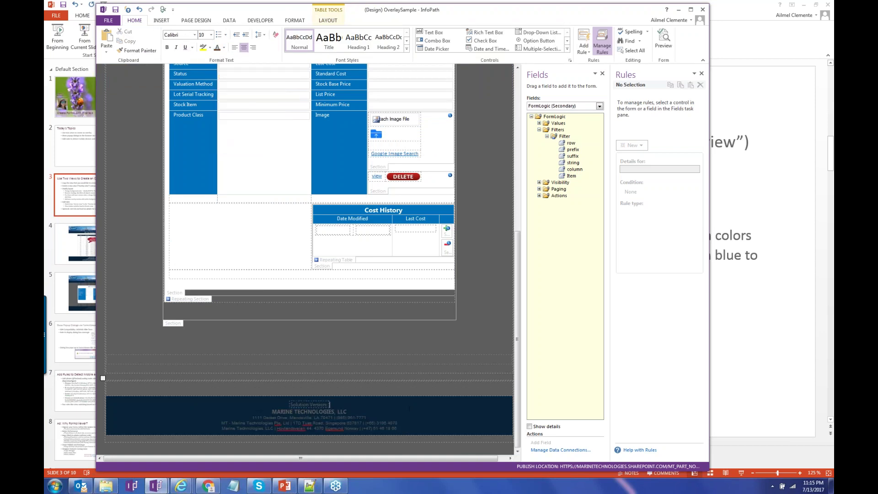
Step: Switch to FormsViewer in Chrome, open the Overlay Sample form and enlarge the browser window
{"action": "scroll", "coordinate": [274, 402], "scroll_direction": "up", "scroll_amount": 10}
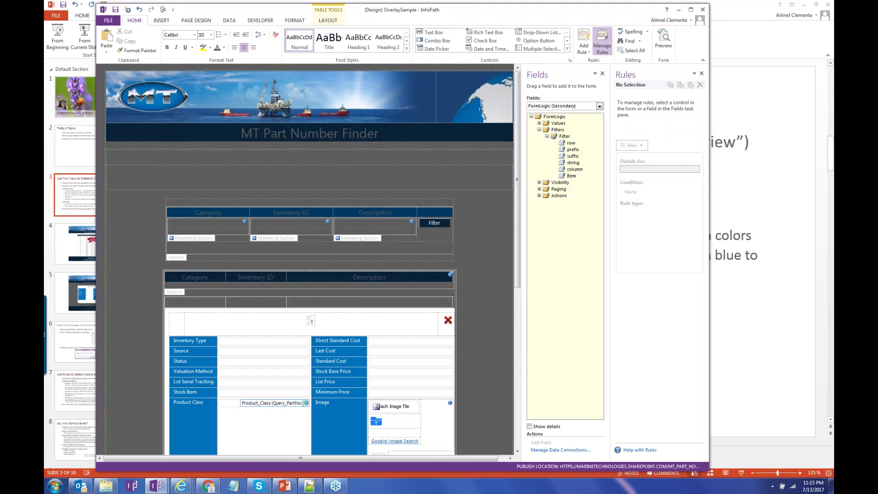
{"action": "left_click", "coordinate": [181, 487]}
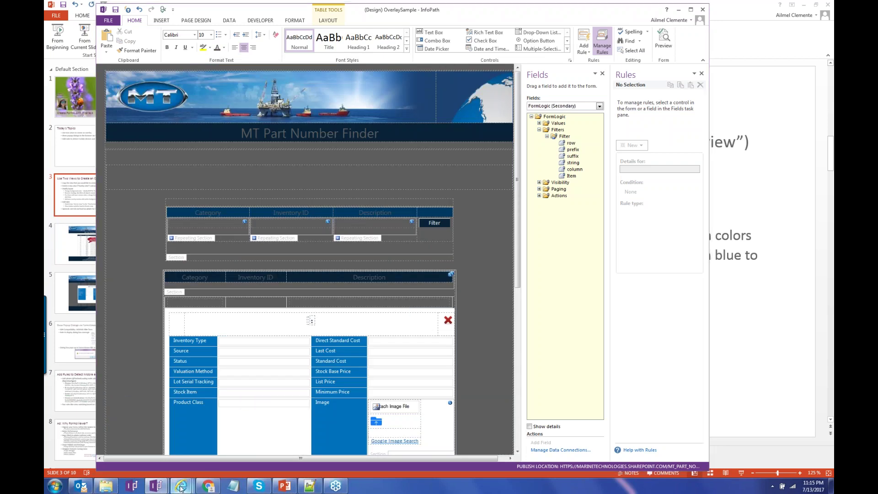
{"action": "left_click", "coordinate": [208, 487]}
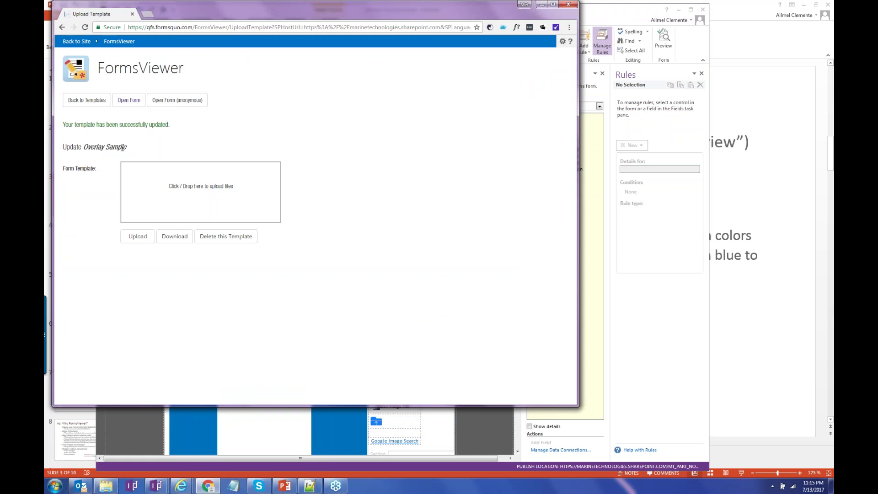
{"action": "left_click", "coordinate": [126, 102]}
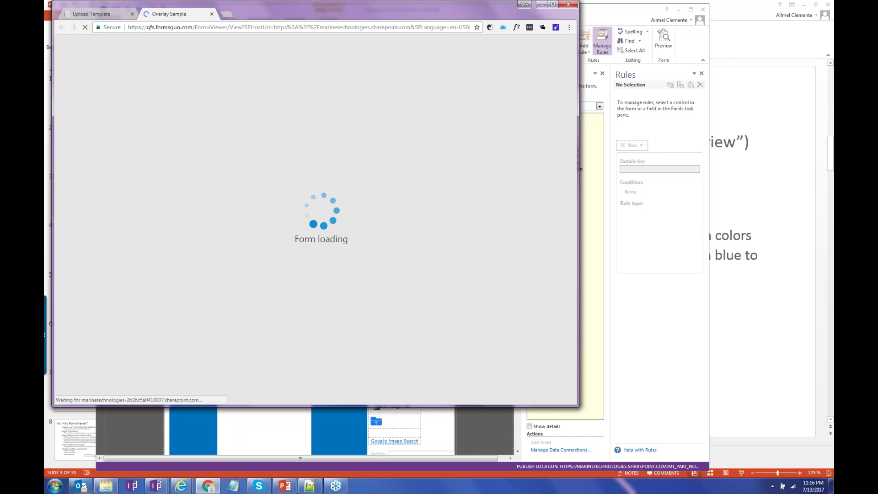
{"action": "left_click_drag", "start_coordinate": [578, 405], "coordinate": [630, 442]}
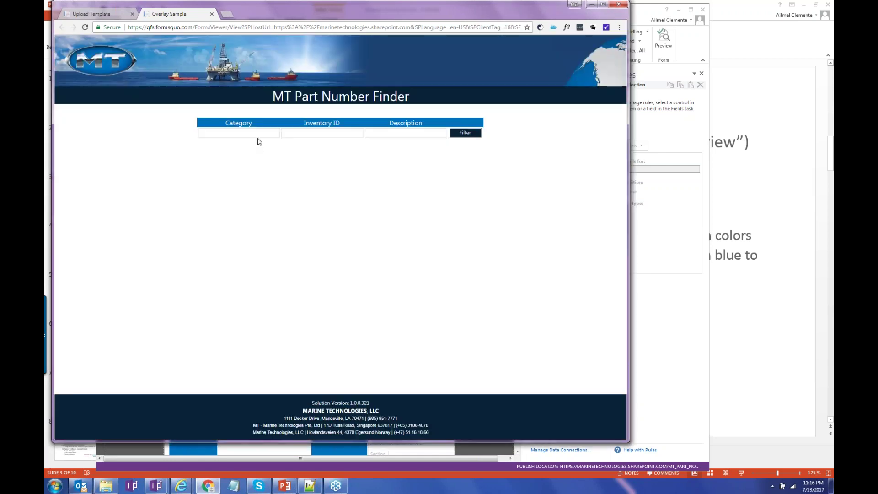
Step: Filter the part list by category 5000 and look over the listed parts
{"action": "left_click", "coordinate": [257, 135]}
{"action": "type", "text": "5000"}
{"action": "key", "text": "Tab"}
{"action": "left_click", "coordinate": [473, 134]}
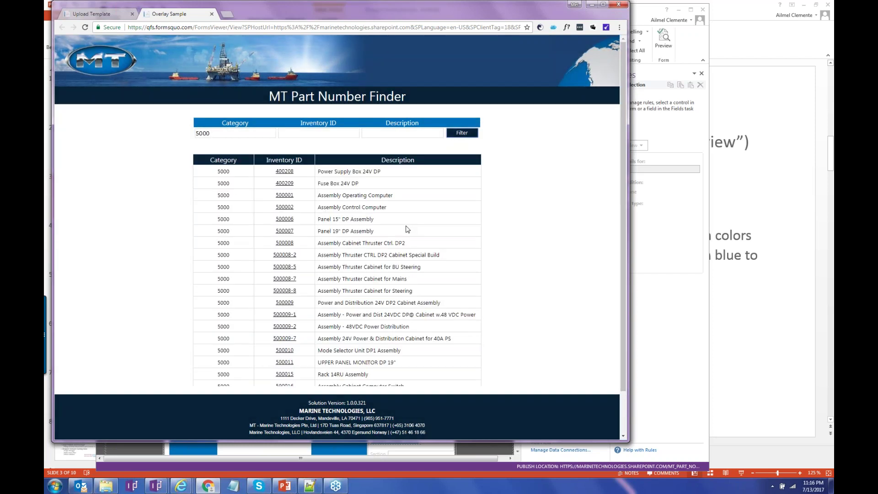
{"action": "scroll", "coordinate": [408, 230], "scroll_direction": "down", "scroll_amount": 1}
{"action": "scroll", "coordinate": [320, 227], "scroll_direction": "up", "scroll_amount": 1}
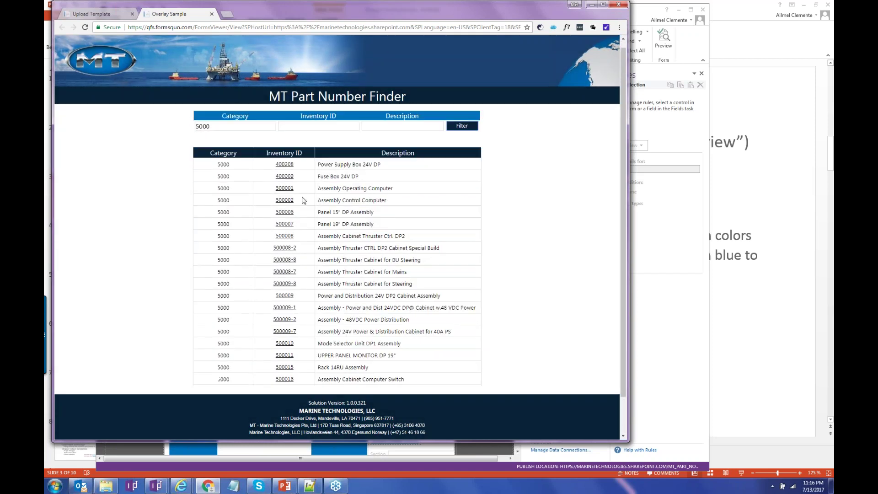
Step: View the detail overlays of parts 500007, 500008 and 400209, closing each one
{"action": "left_click", "coordinate": [290, 225]}
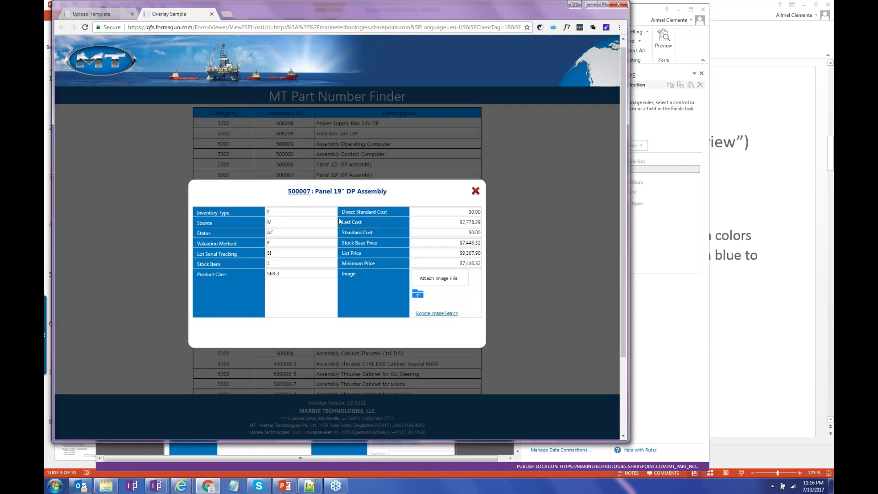
{"action": "left_click", "coordinate": [475, 191]}
{"action": "left_click", "coordinate": [284, 236]}
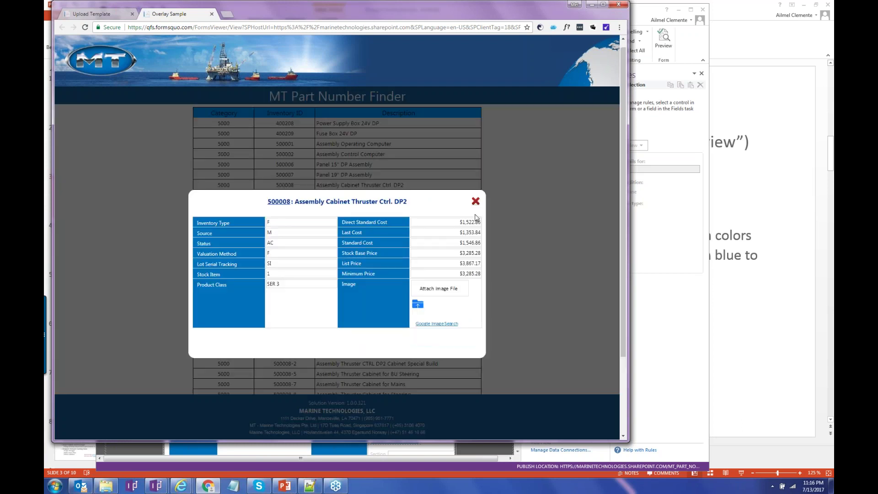
{"action": "left_click", "coordinate": [477, 203]}
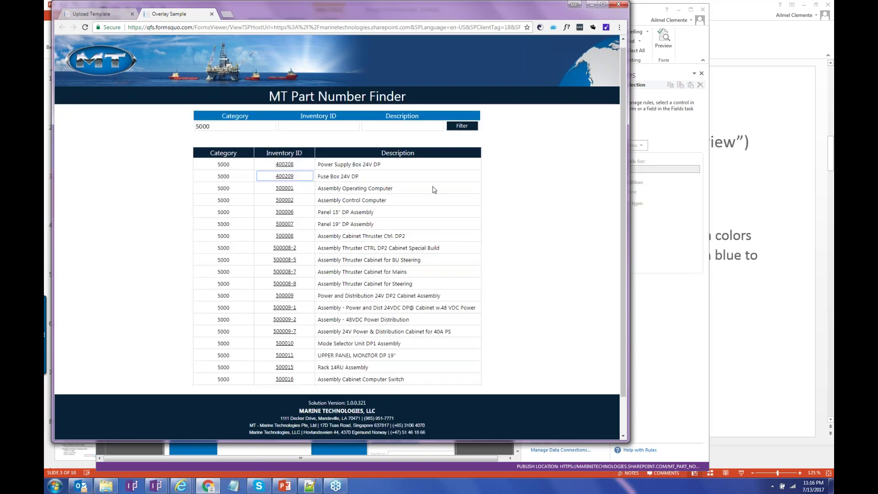
{"action": "key", "text": "Return"}
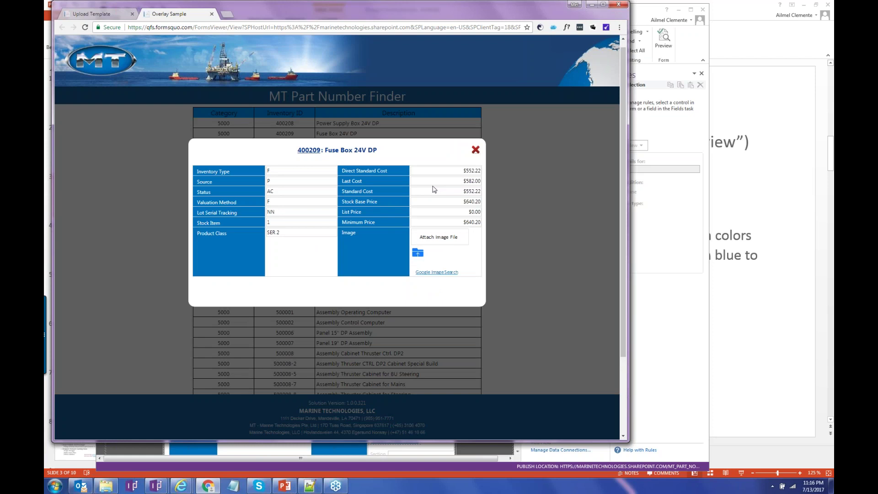
{"action": "left_click", "coordinate": [477, 150]}
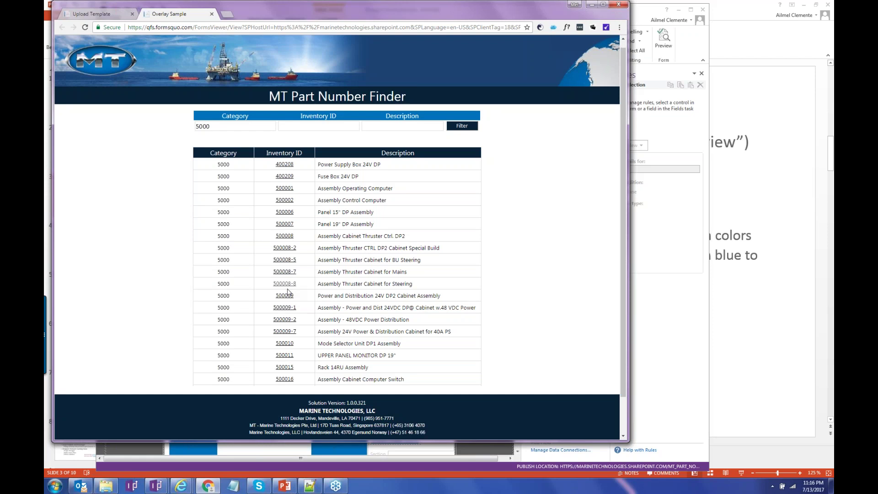
Step: View the overlays of parts 500008-2, 500002 and 500007, closing each, and reopen the one for 500008-2
{"action": "left_click", "coordinate": [287, 249]}
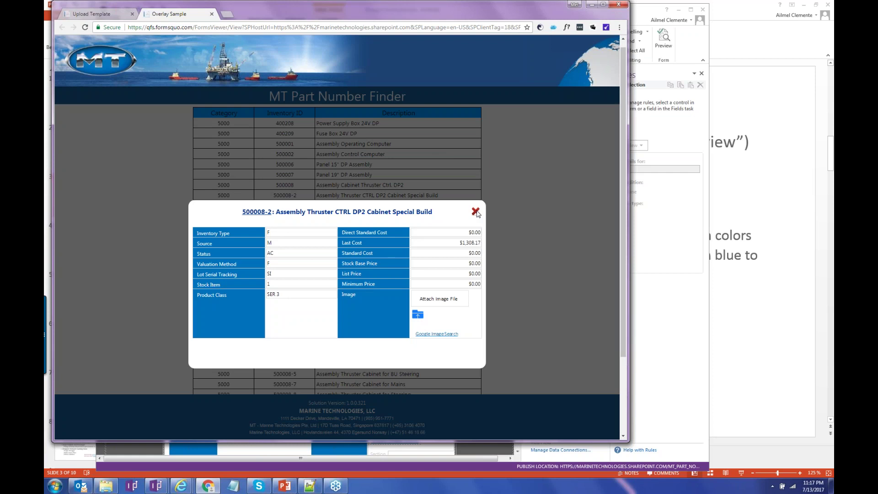
{"action": "left_click", "coordinate": [476, 212]}
{"action": "key", "text": "Return"}
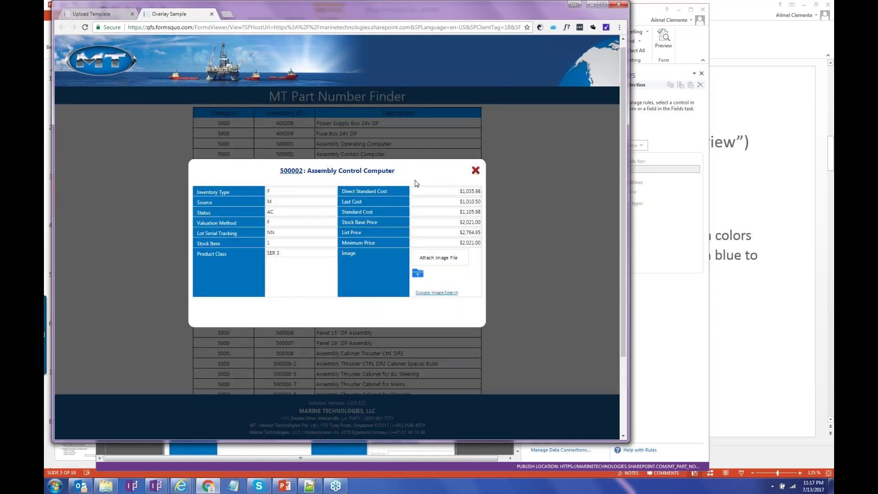
{"action": "left_click", "coordinate": [475, 171]}
{"action": "left_click", "coordinate": [284, 224]}
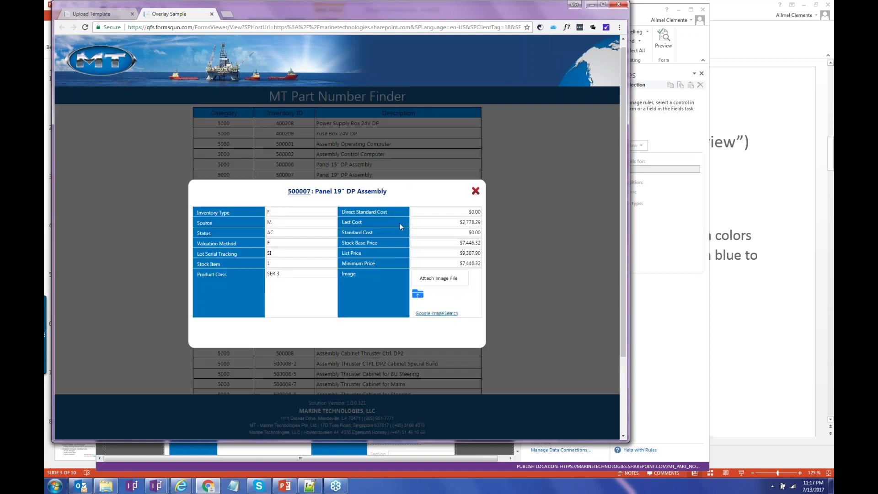
{"action": "left_click", "coordinate": [476, 192]}
{"action": "left_click", "coordinate": [289, 250]}
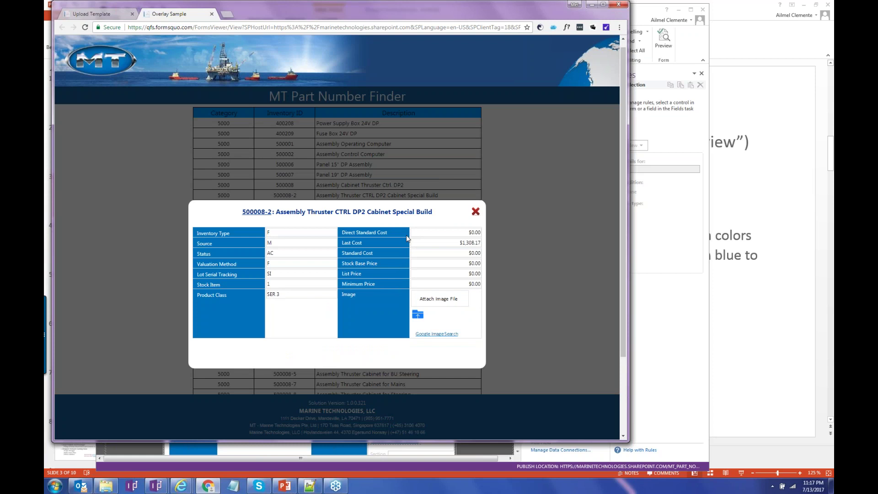
Step: Switch to the PowerPoint presentation and start the slide show from slide 6, "Show Popup Dialogs via FormsViewer"
{"action": "left_click", "coordinate": [754, 256]}
{"action": "left_click", "coordinate": [98, 341]}
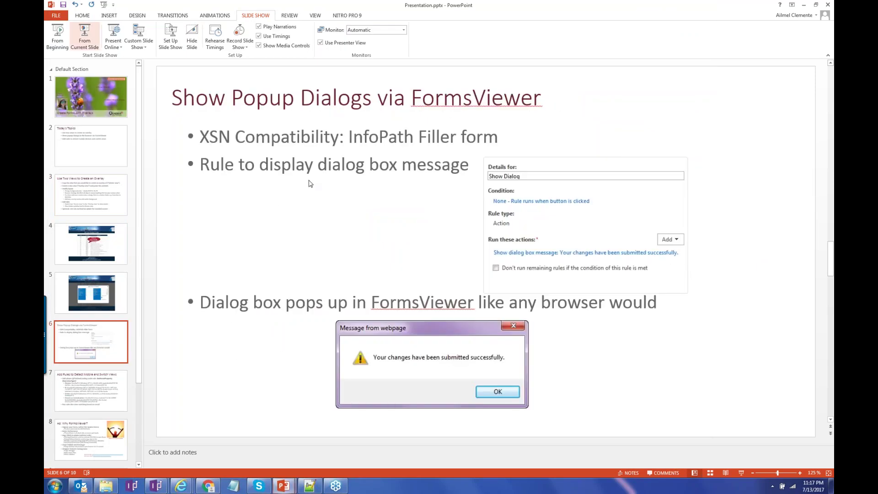
{"action": "key", "text": "shift+F5"}
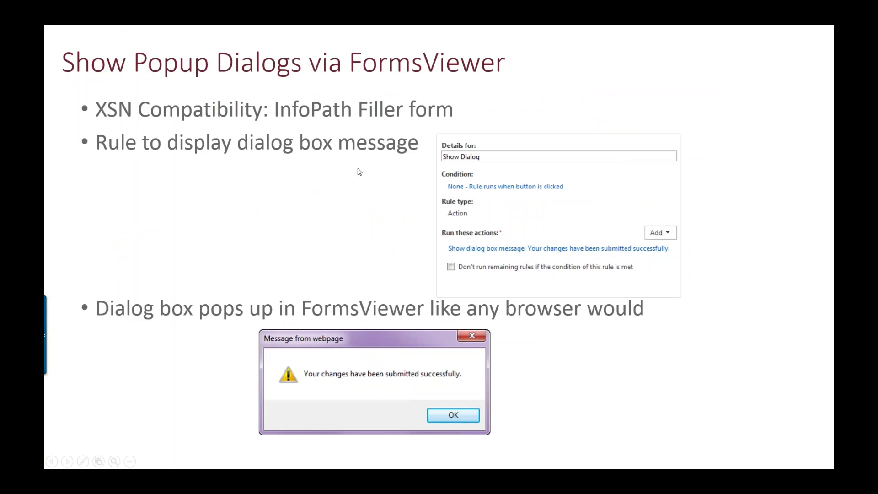